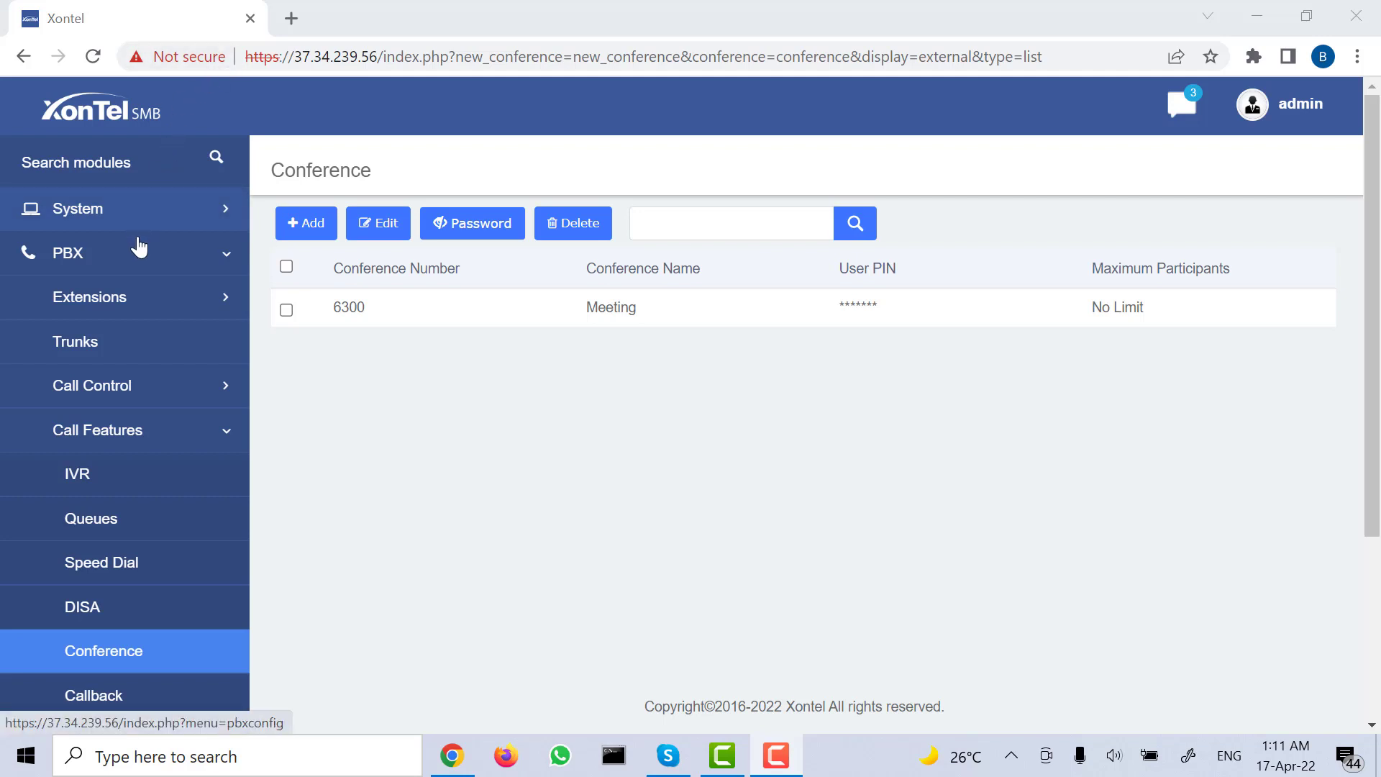
Add a new callback entry under the PBX call features and set its description to "callback"
scroll(164, 449, "down", 2)
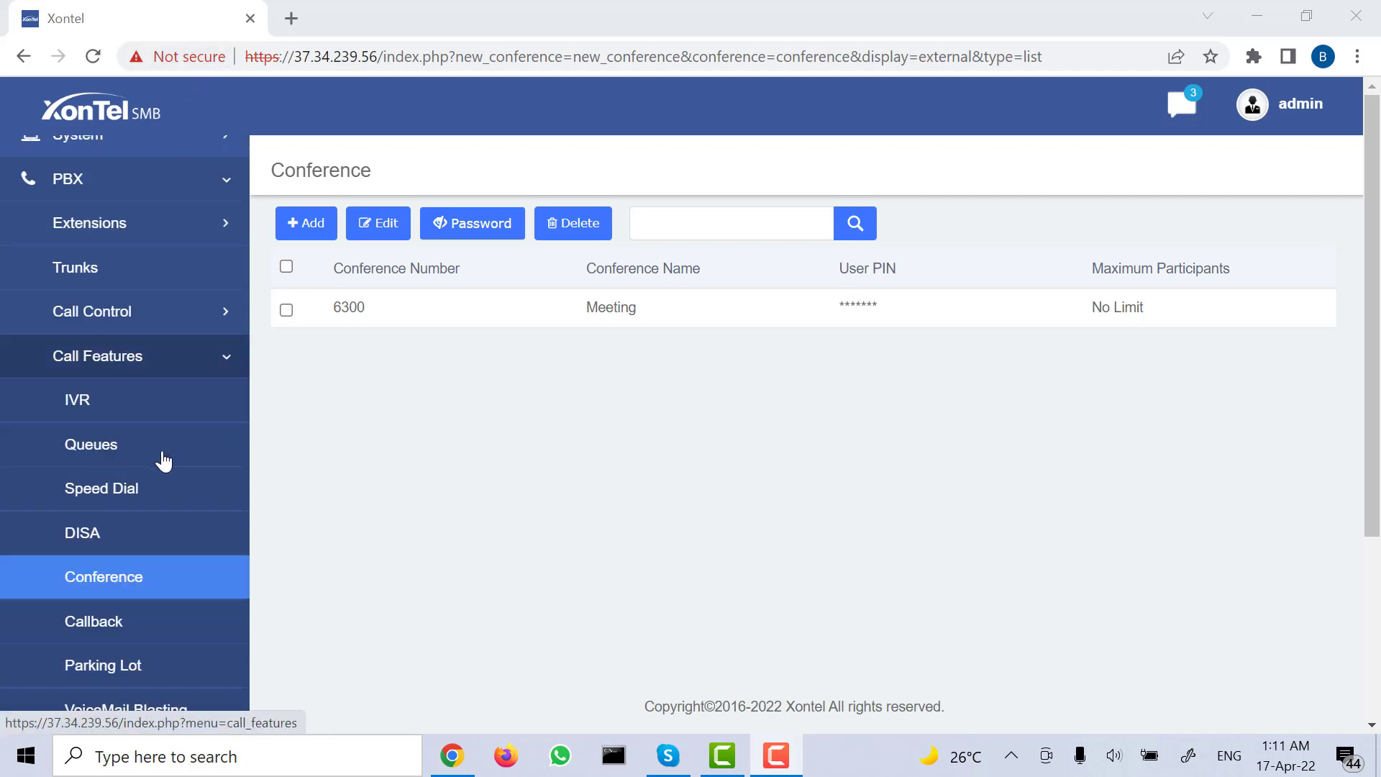
left_click(139, 582)
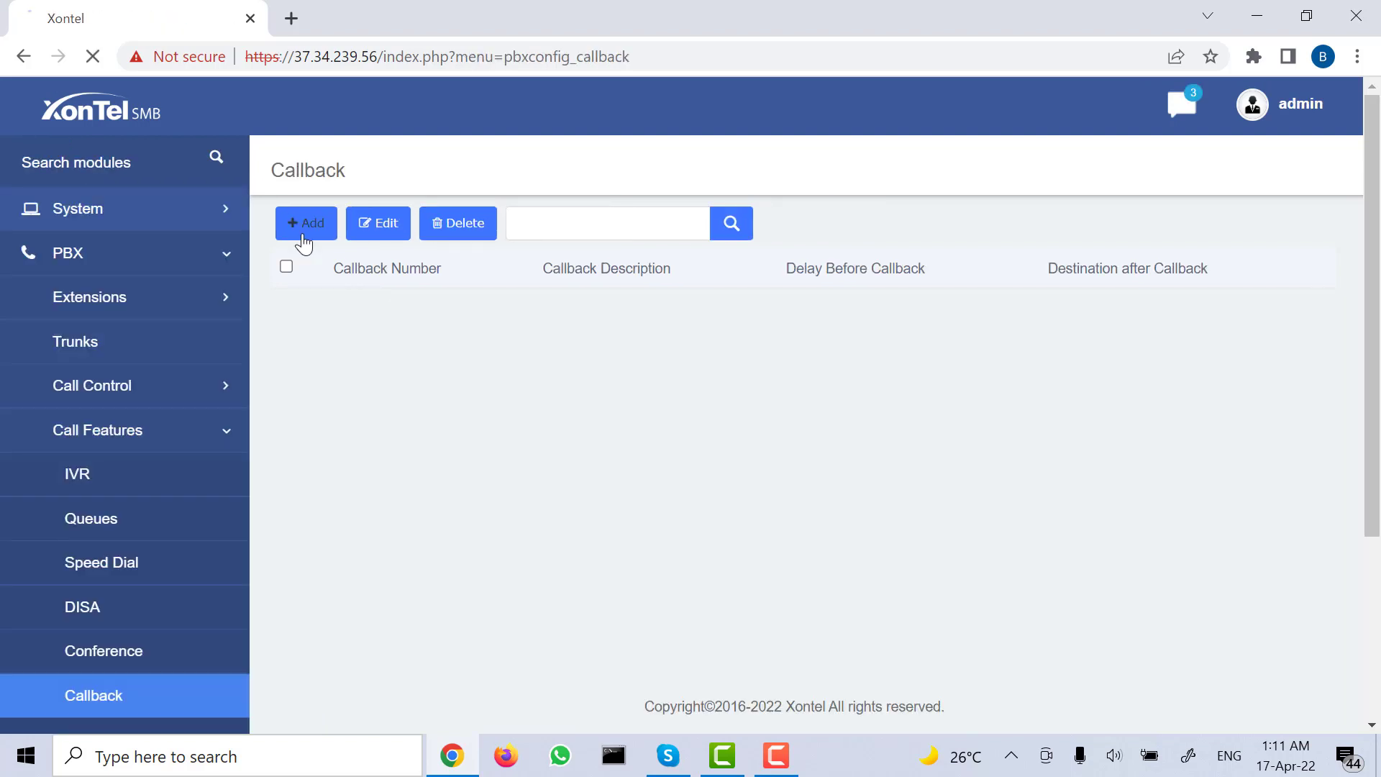
left_click(304, 224)
left_click(379, 311)
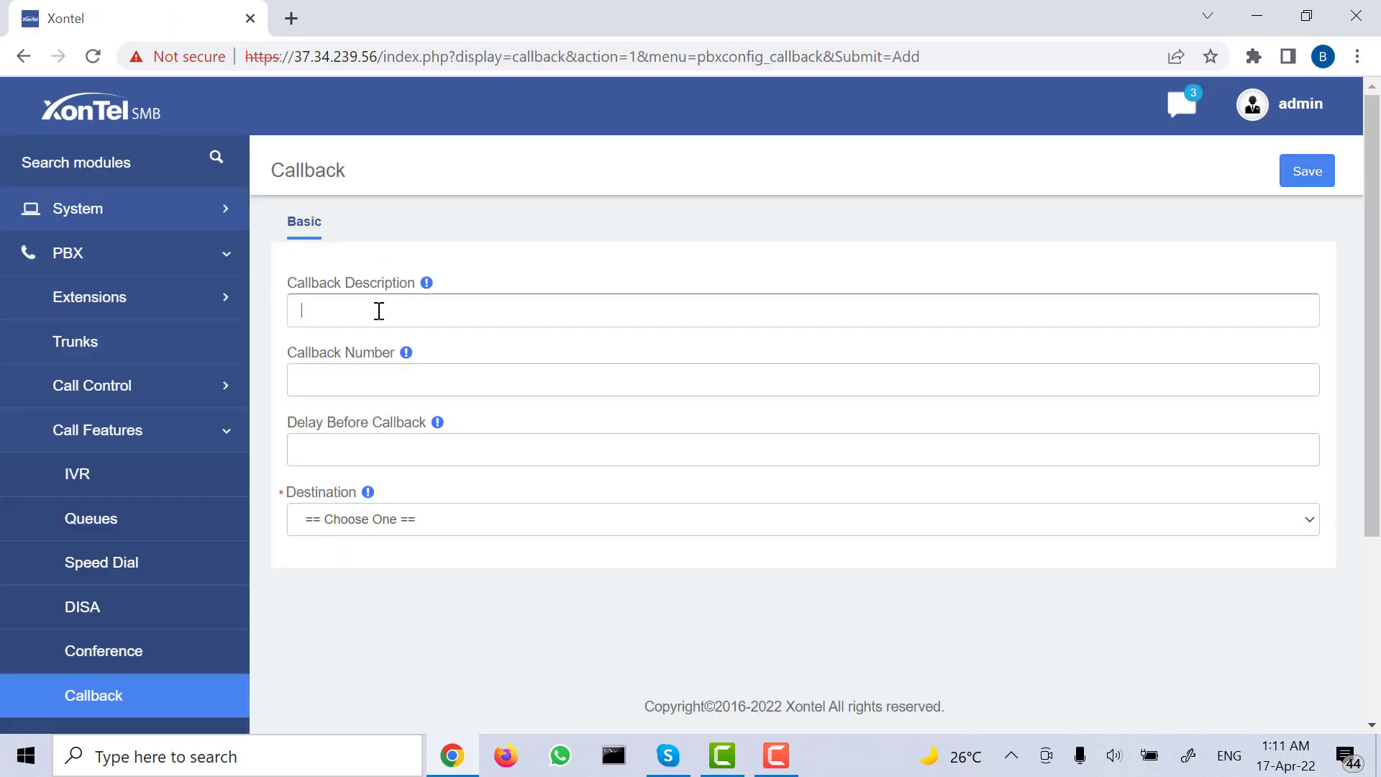
type("callback")
mouse_move(406, 356)
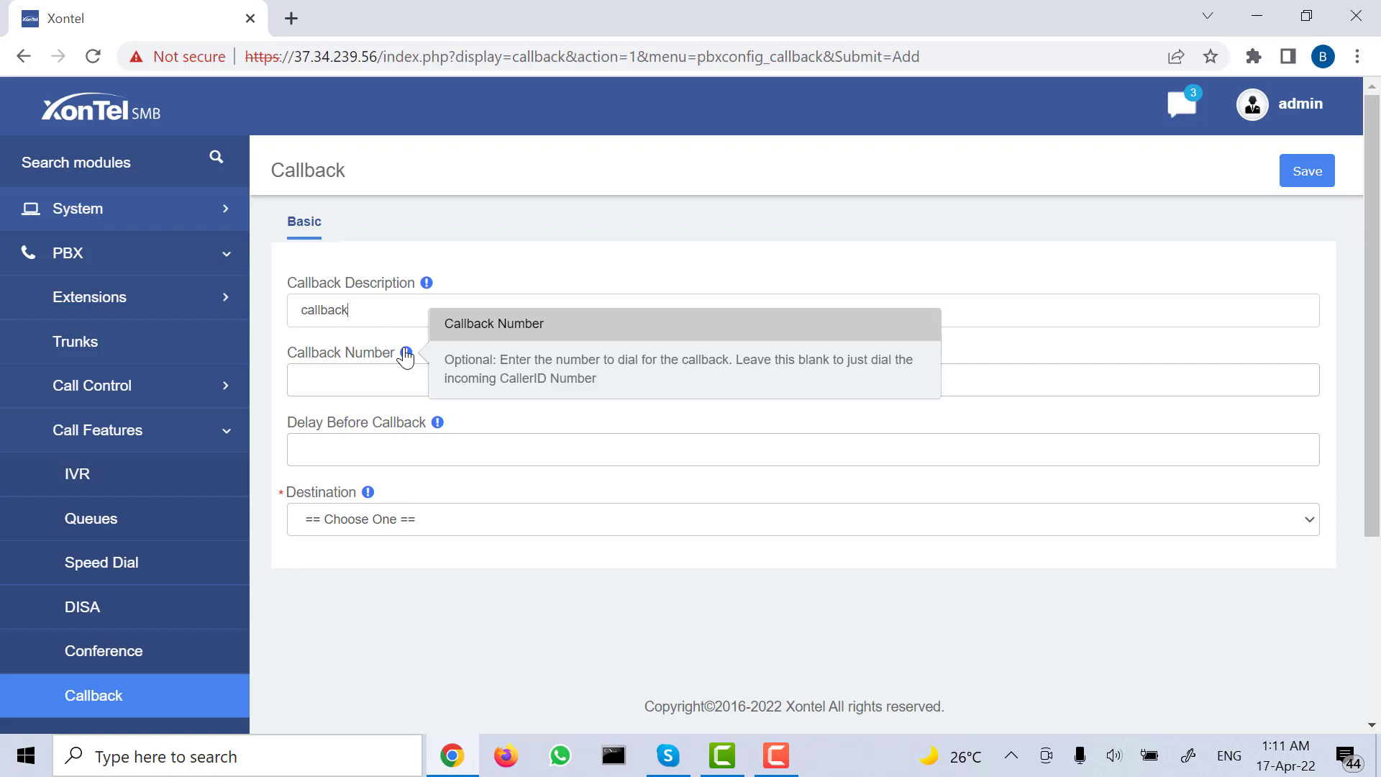
left_click(333, 379)
left_click(302, 388)
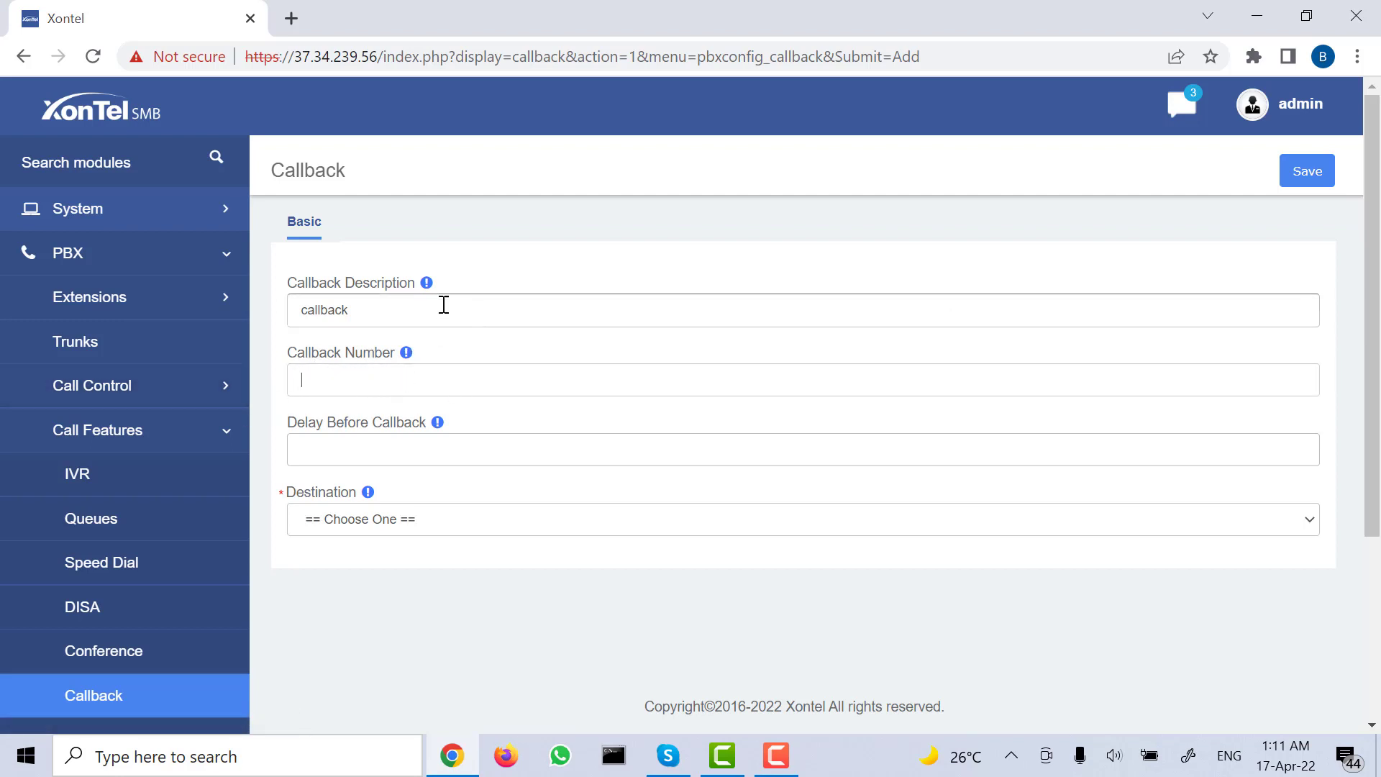
type("979")
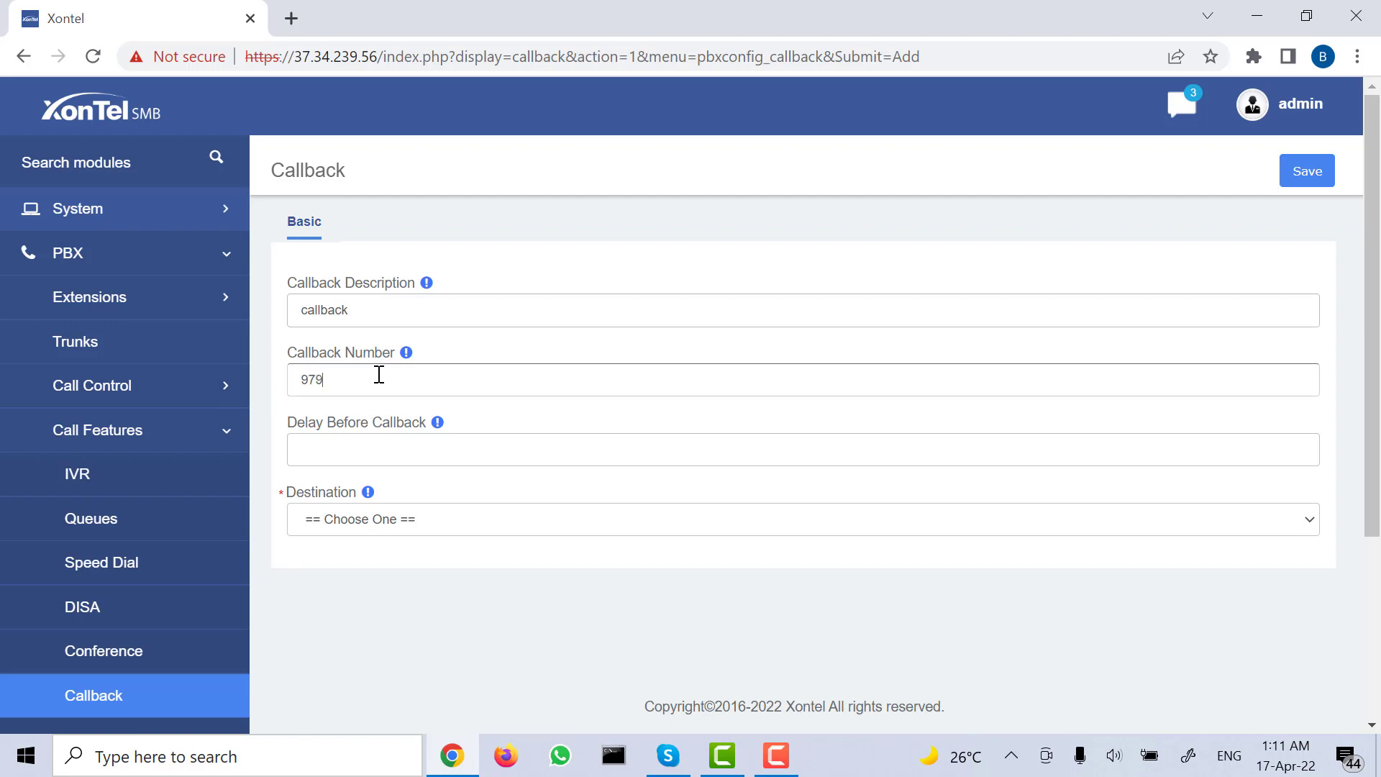
type("78301")
left_click_drag(392, 374, 268, 389)
key("BackSpace")
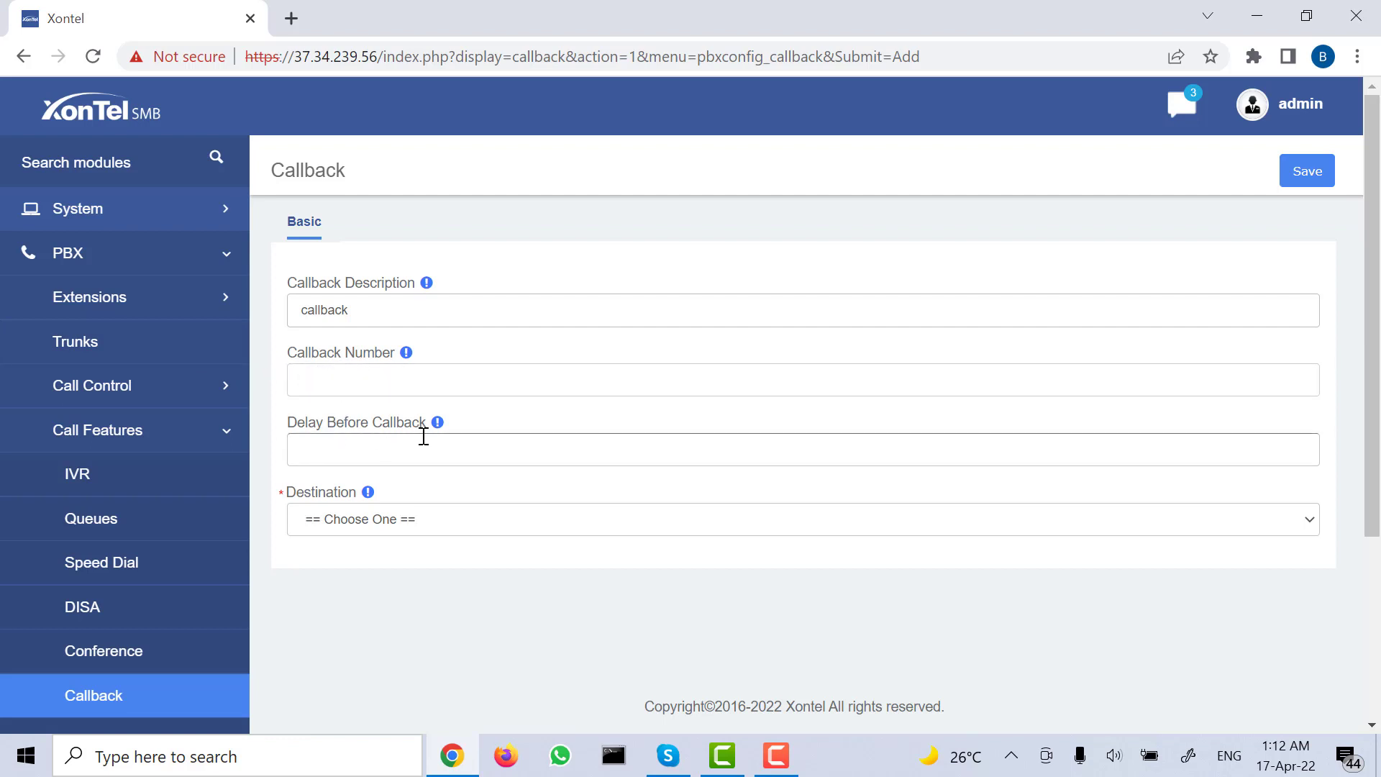
Set the delay before callback to 3 seconds
mouse_move(438, 431)
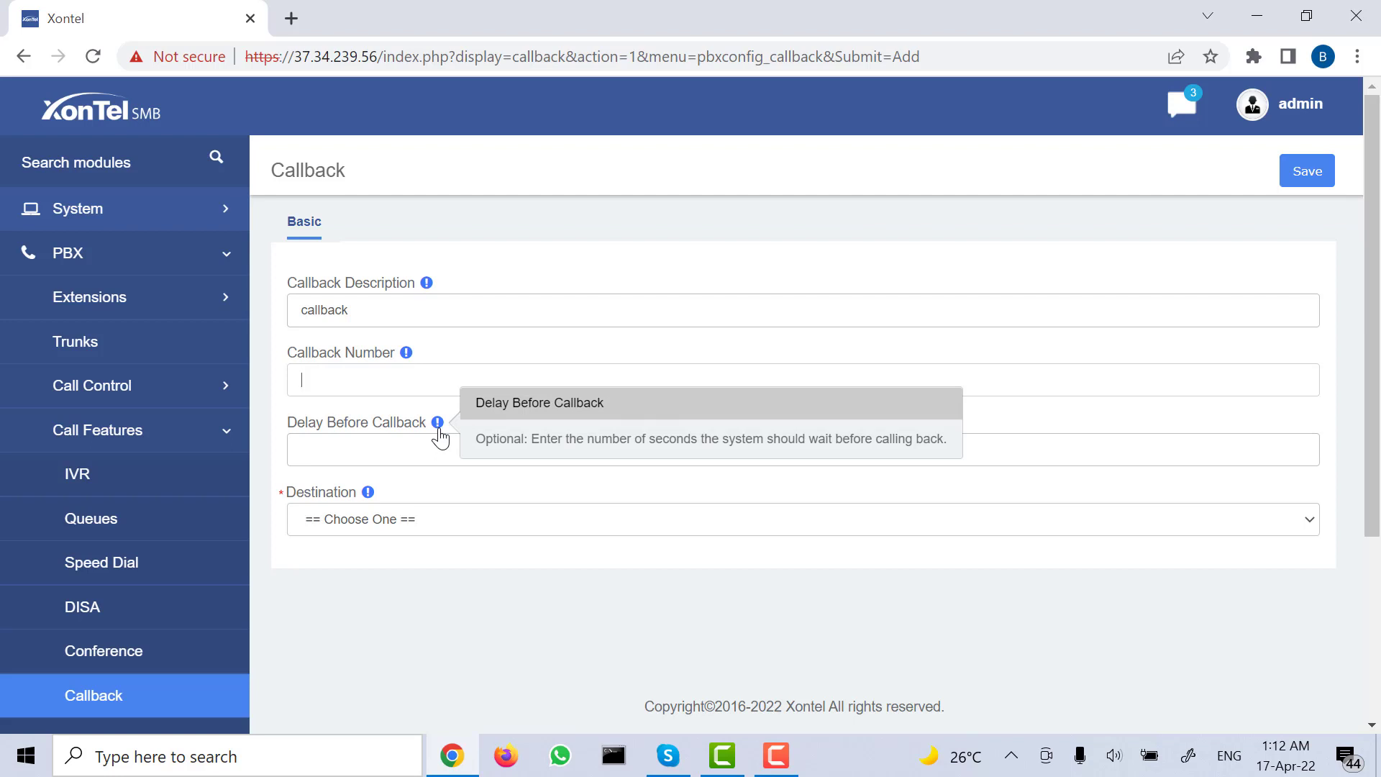
left_click(426, 452)
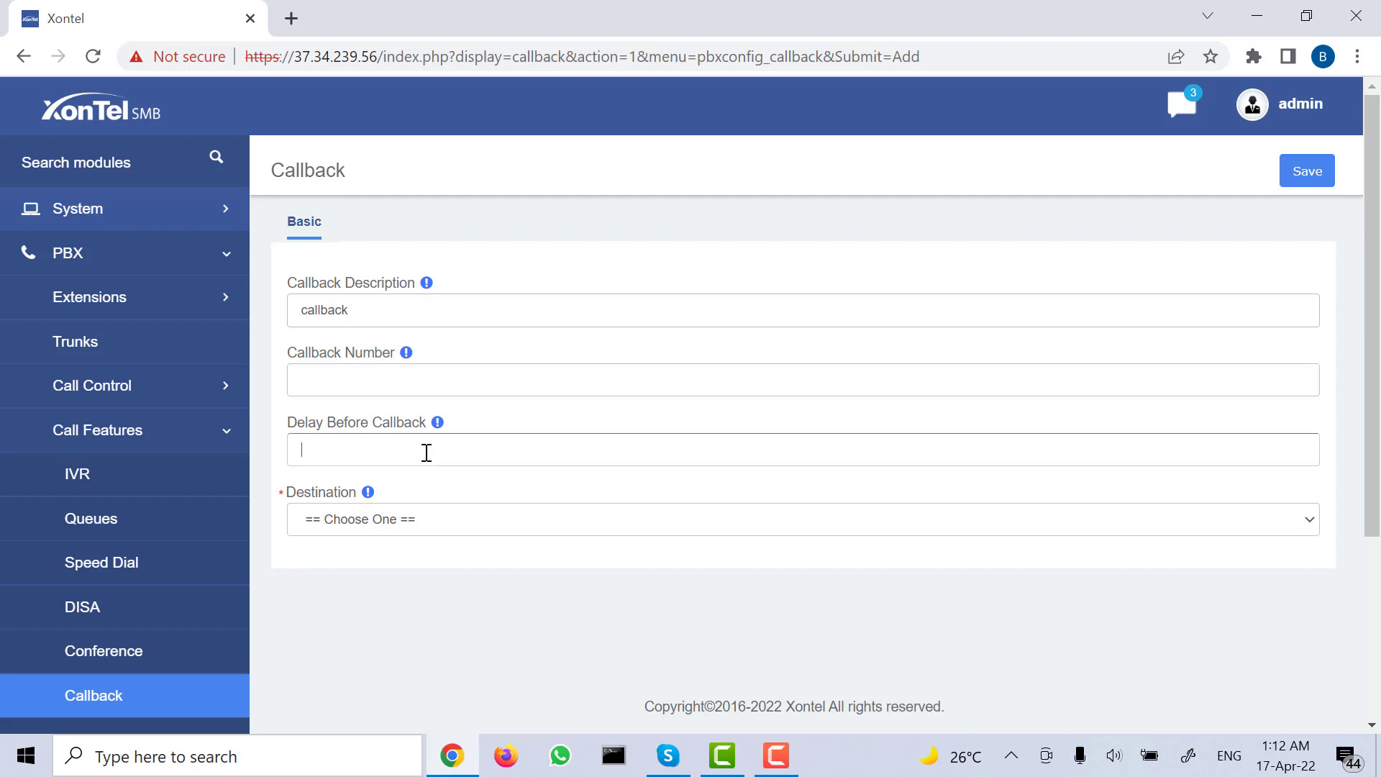
type("3")
Set the callback's destination to the Welcome announcement and save the callback entry
left_click(403, 518)
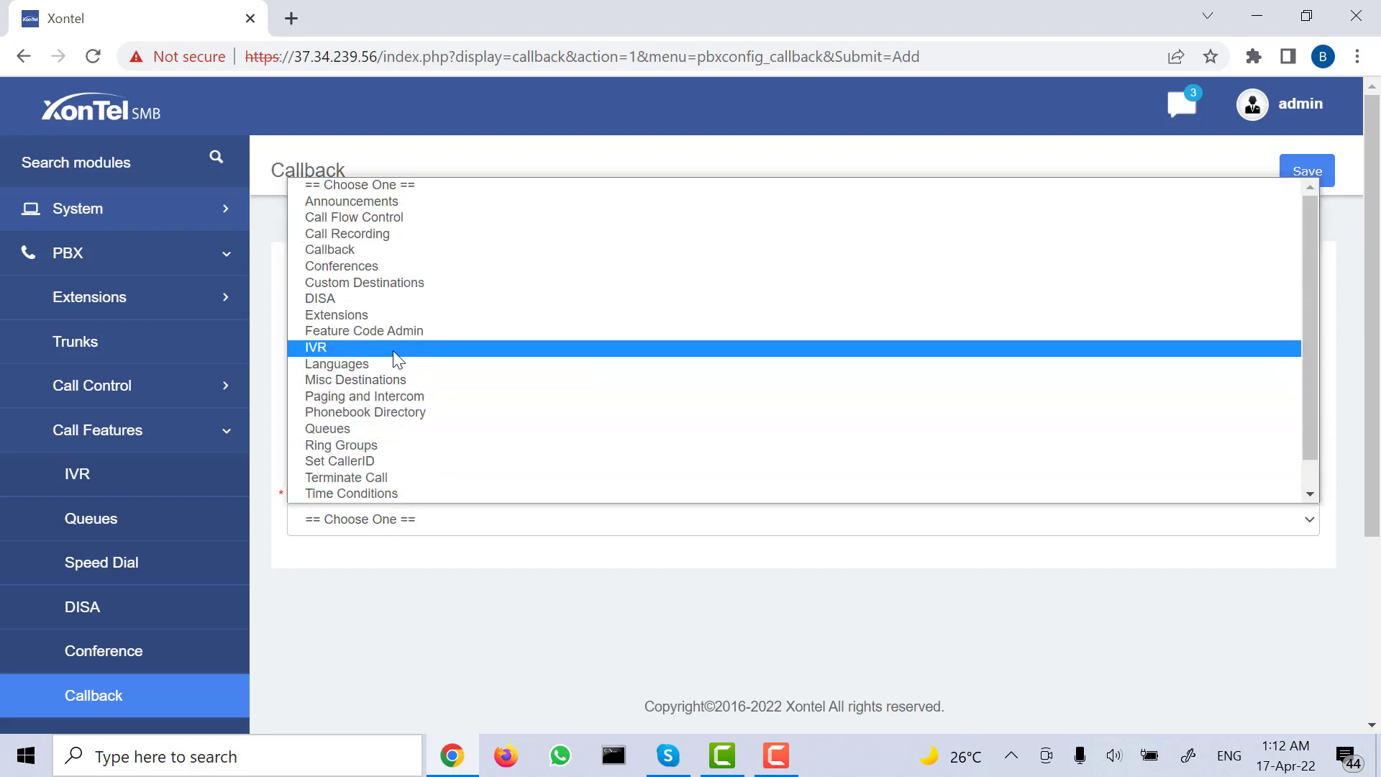
left_click(391, 201)
left_click(399, 552)
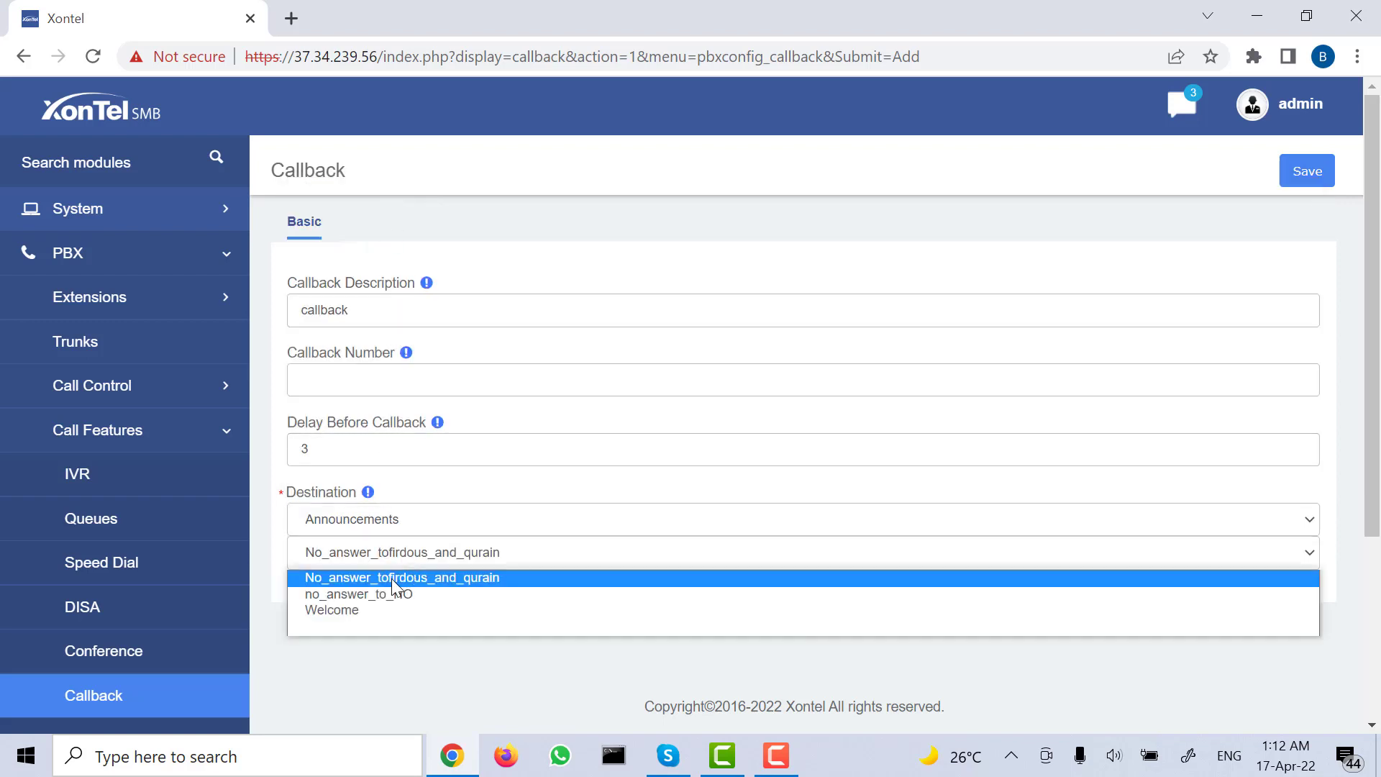
left_click(354, 610)
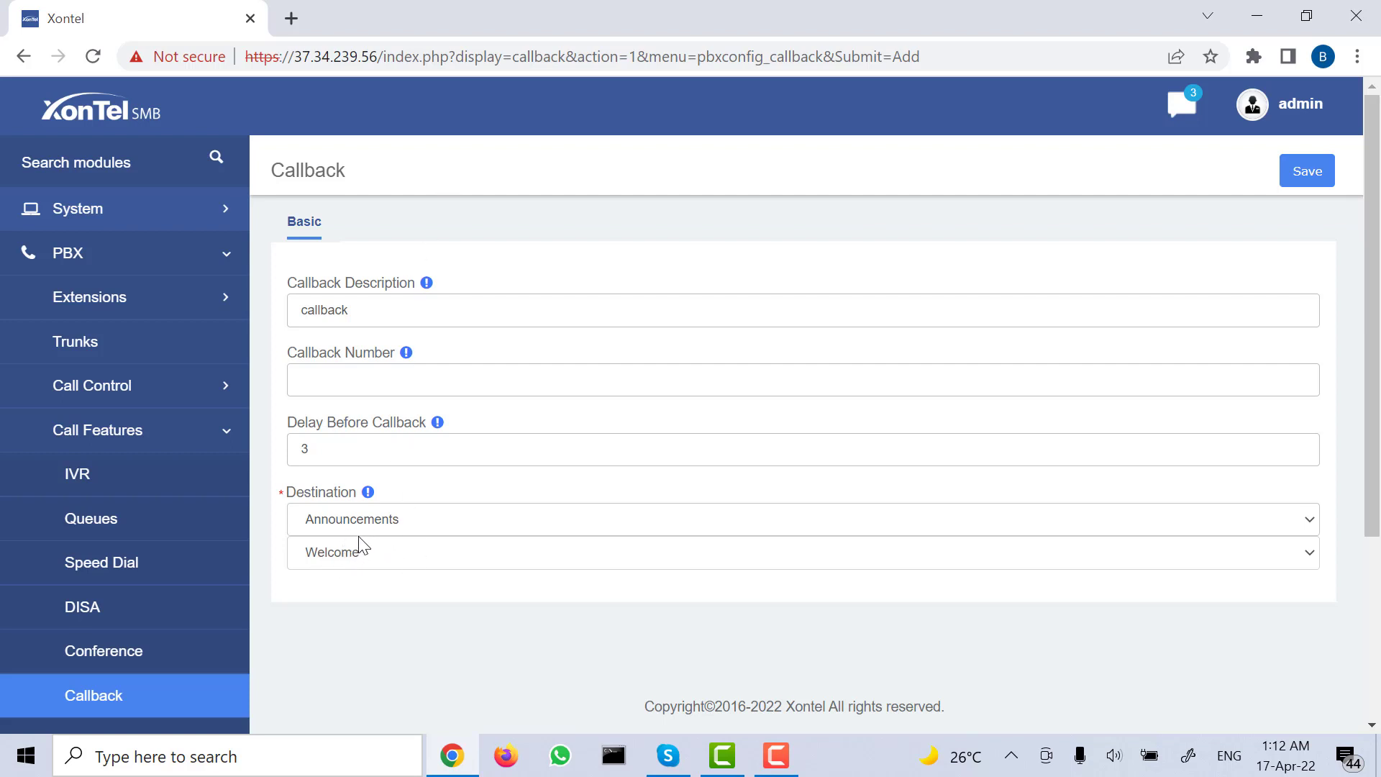
left_click(350, 558)
left_click(350, 559)
left_click(345, 525)
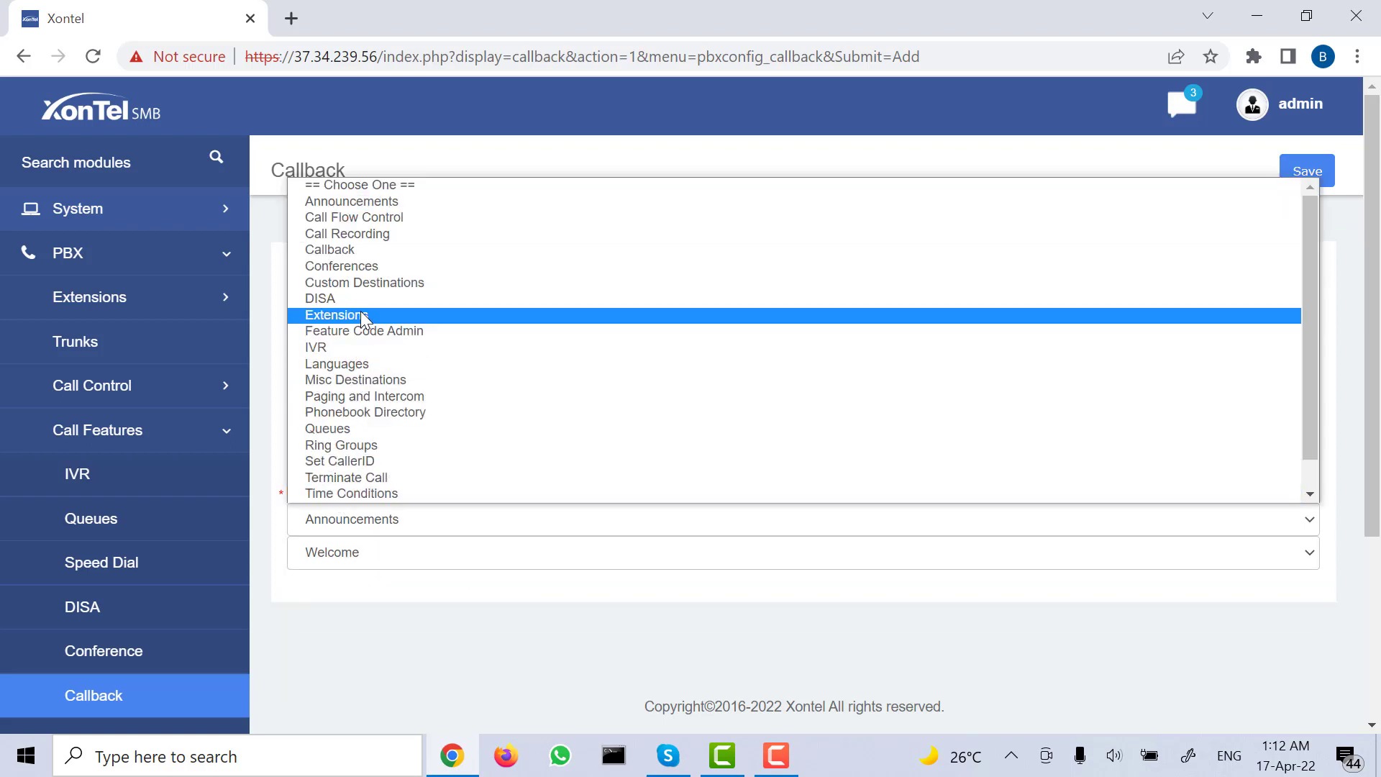
left_click(404, 602)
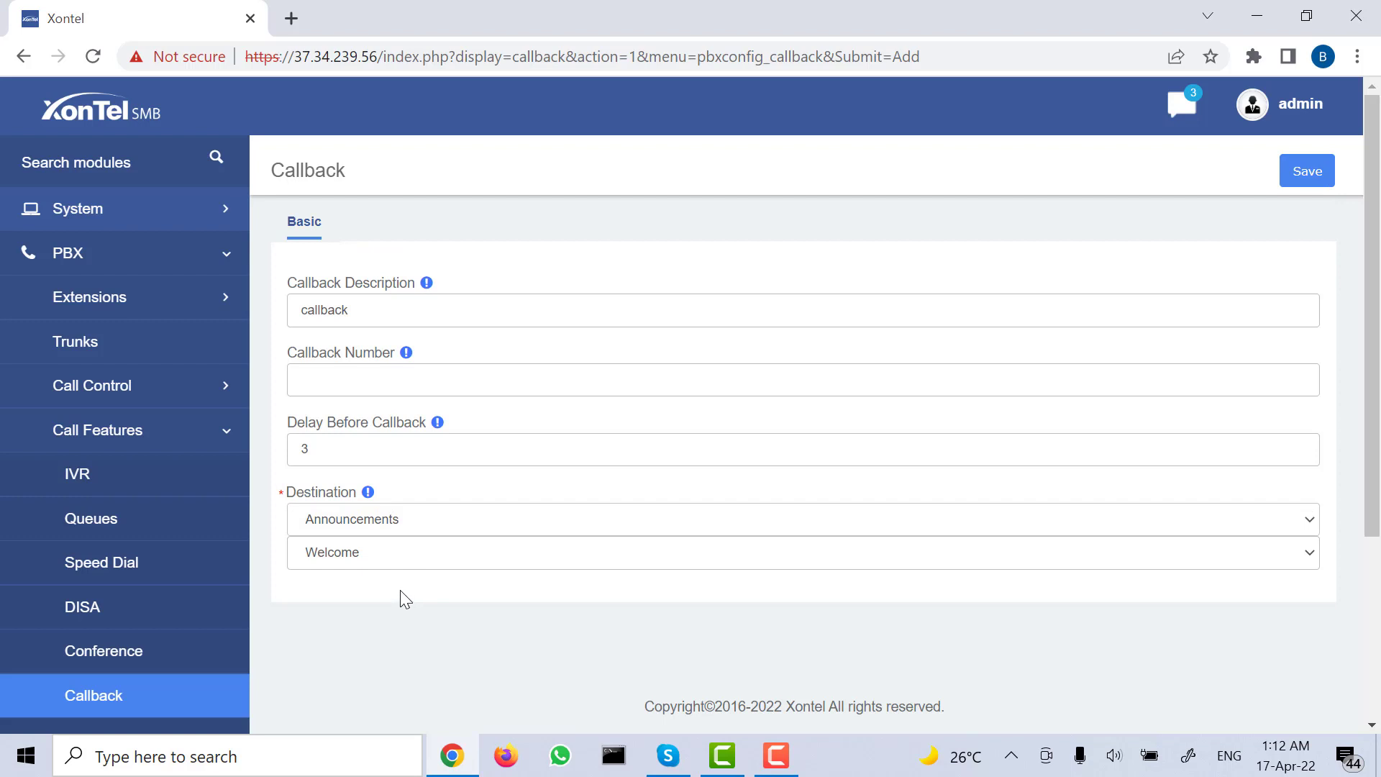
left_click(1299, 176)
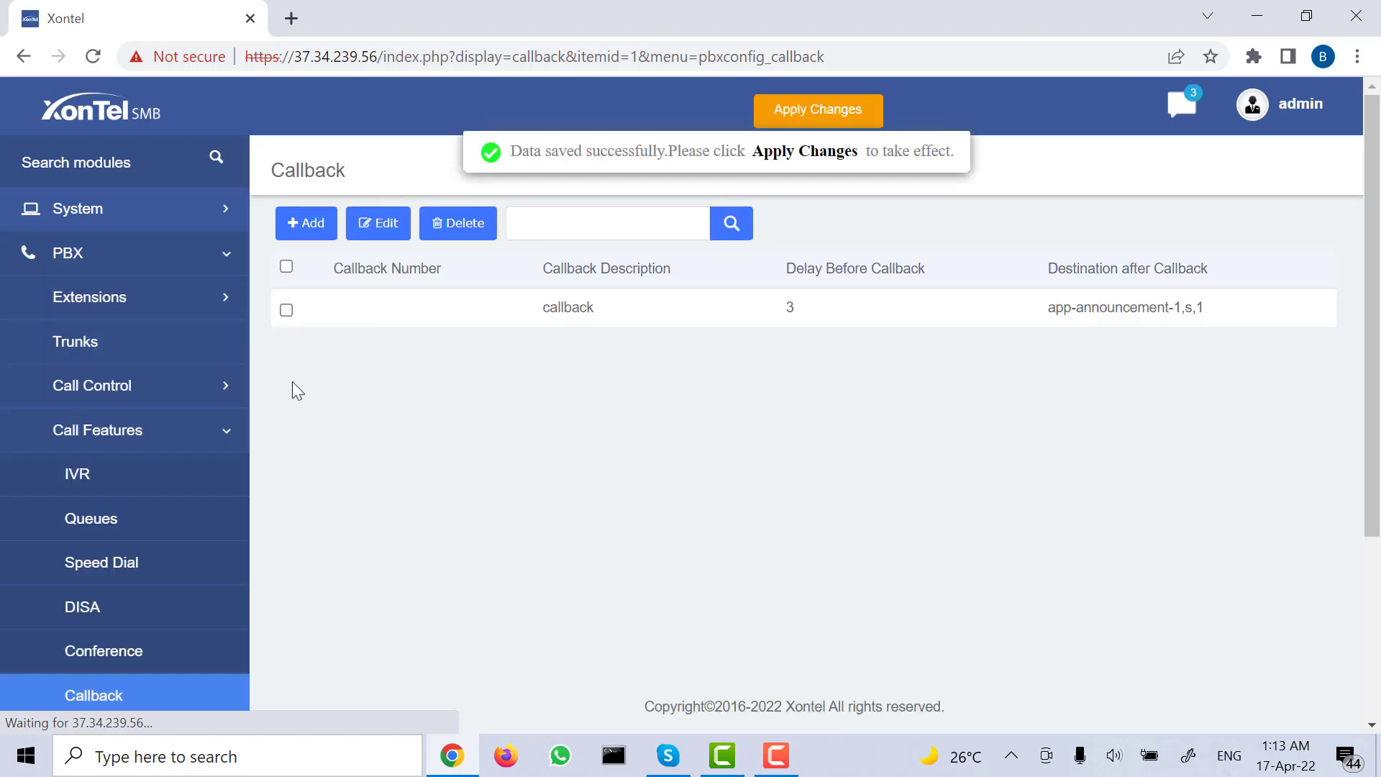
Edit the first inbound route in the call control settings and set its inbound destination to the Callback entry "callback"
left_click(129, 387)
left_click(126, 434)
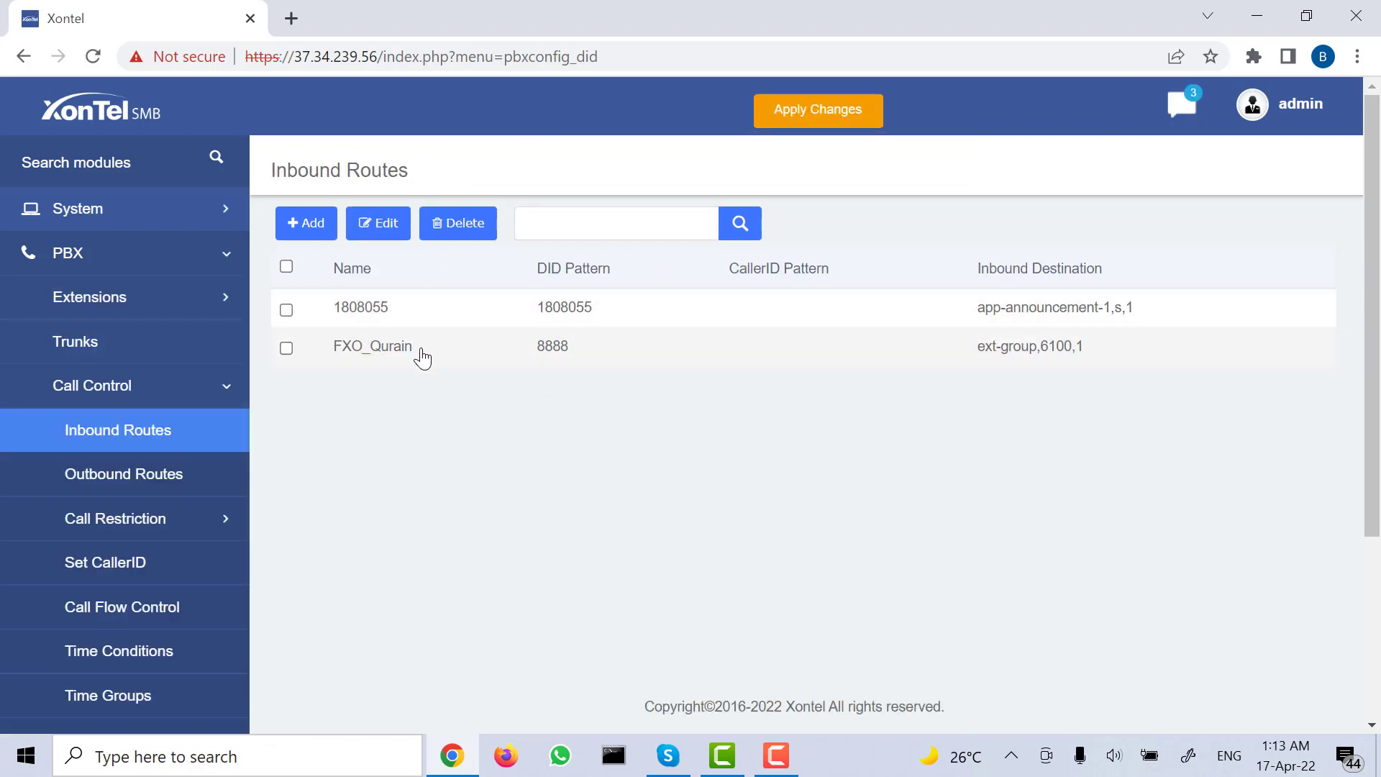
double_click(382, 311)
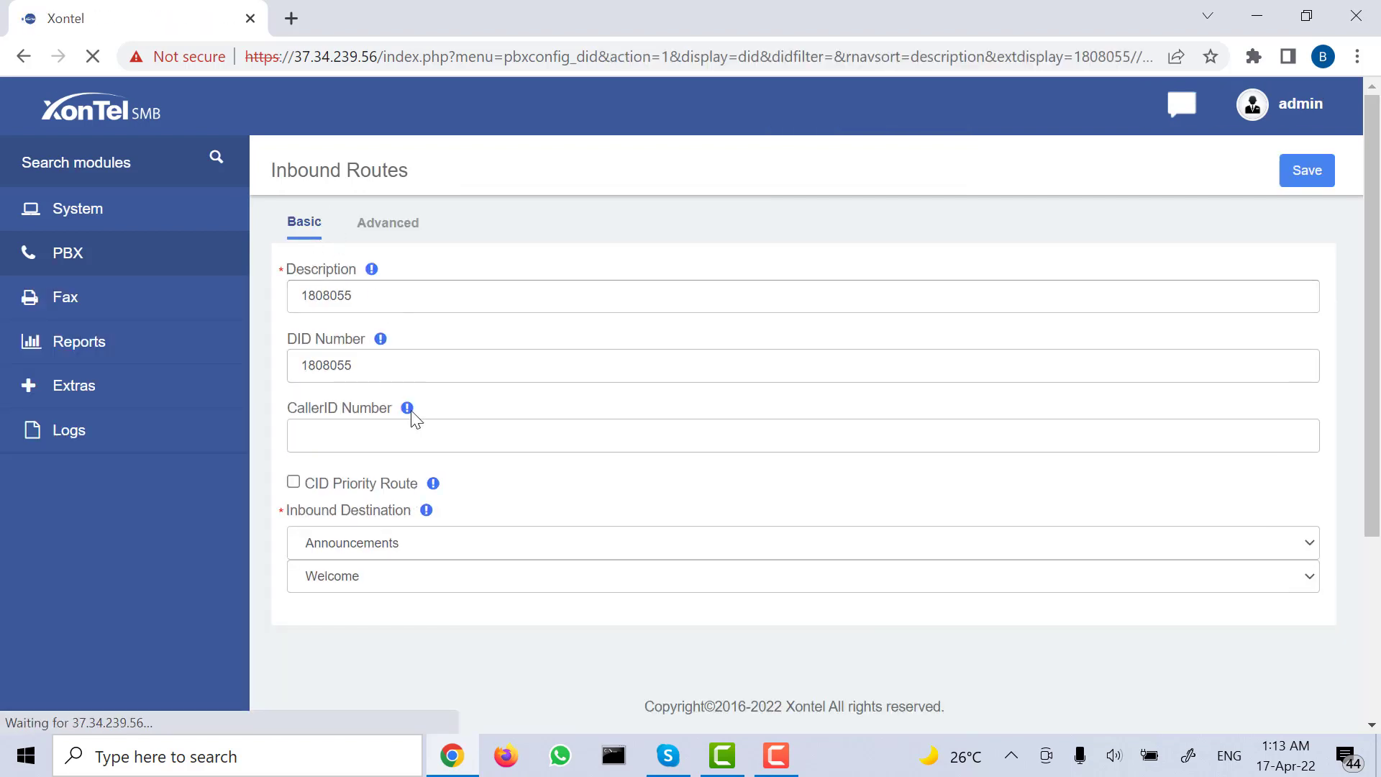
left_click(394, 543)
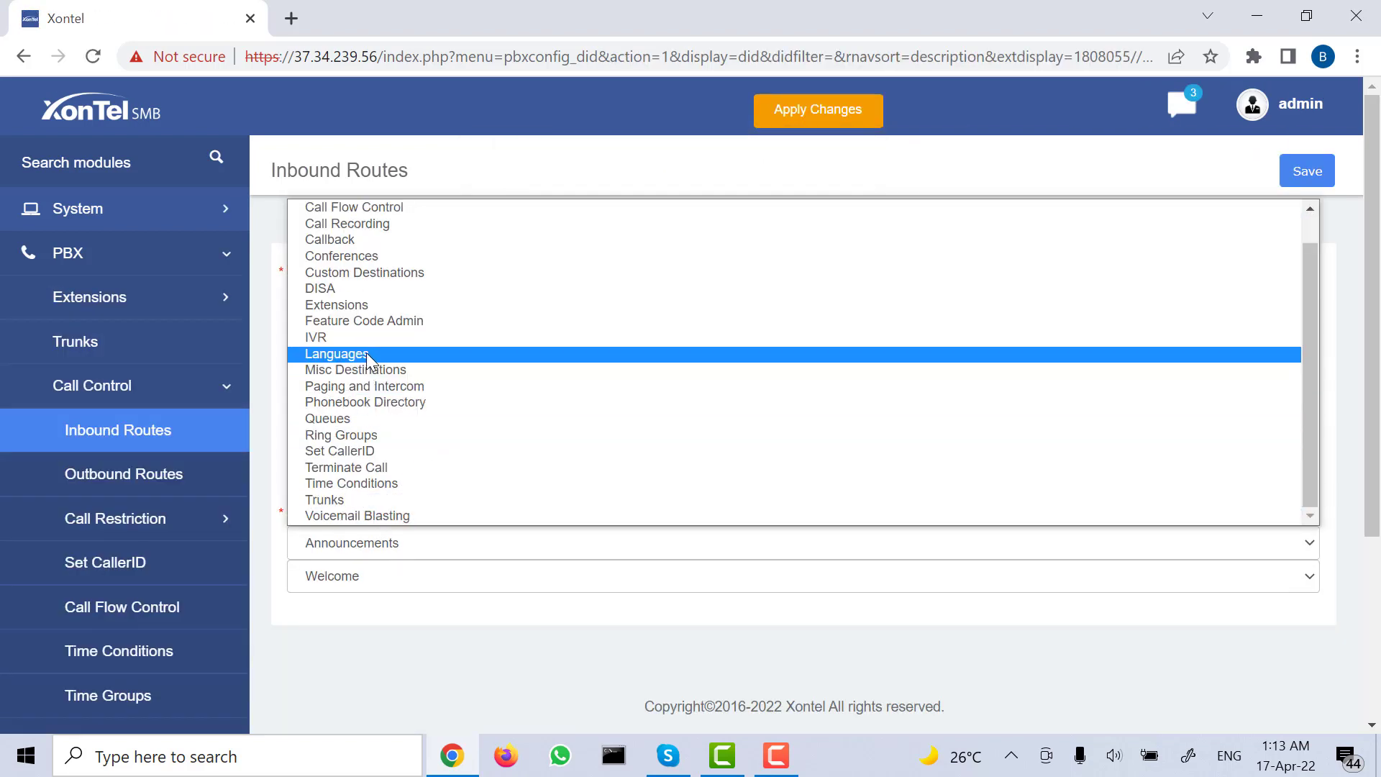
key("c")
key("Down")
key("Down")
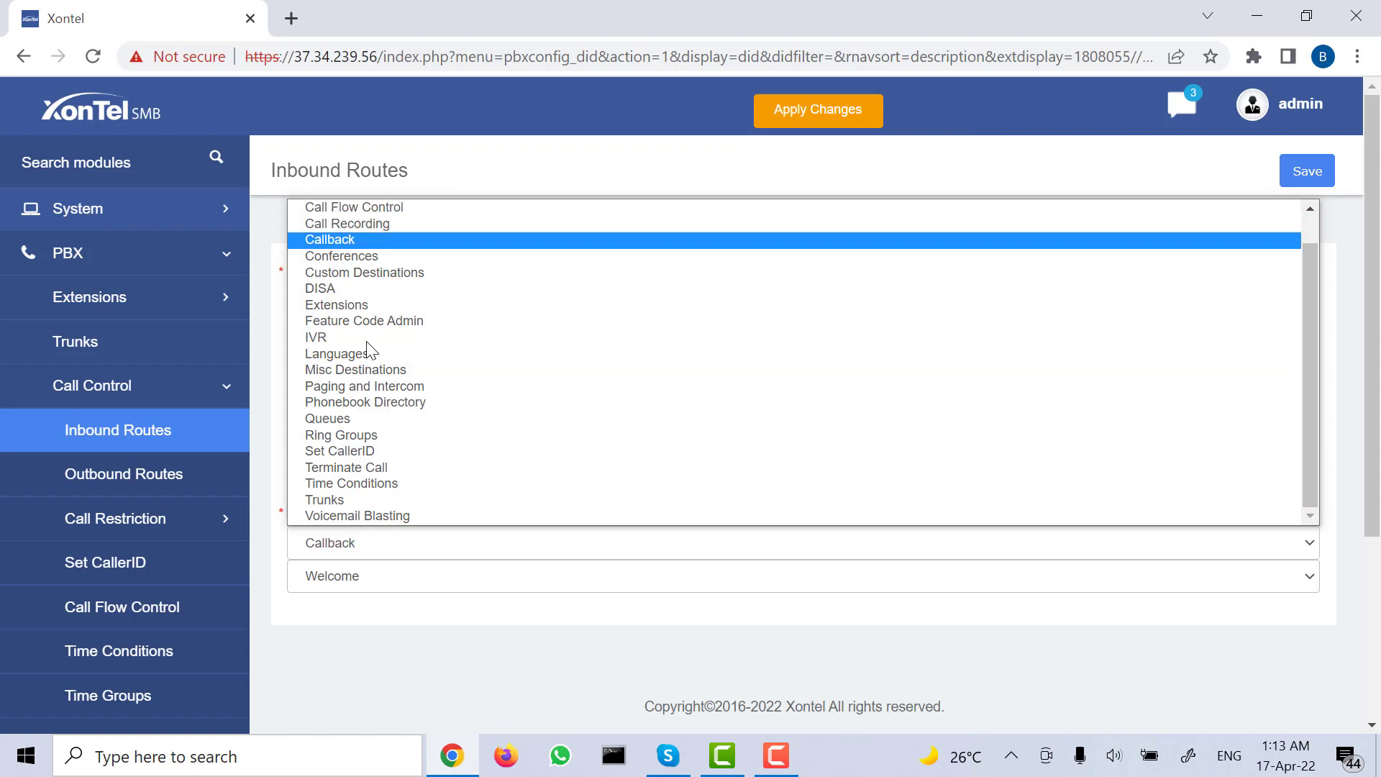
left_click(352, 240)
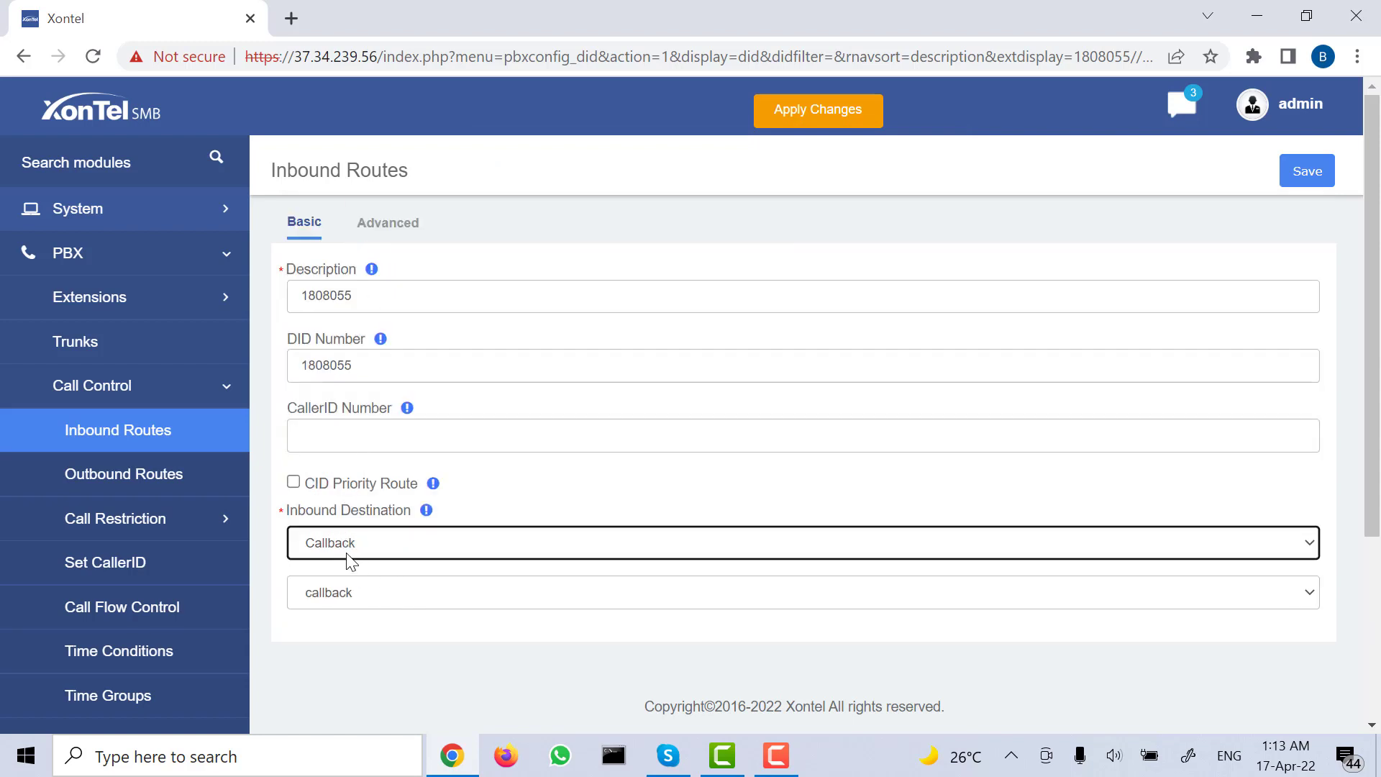